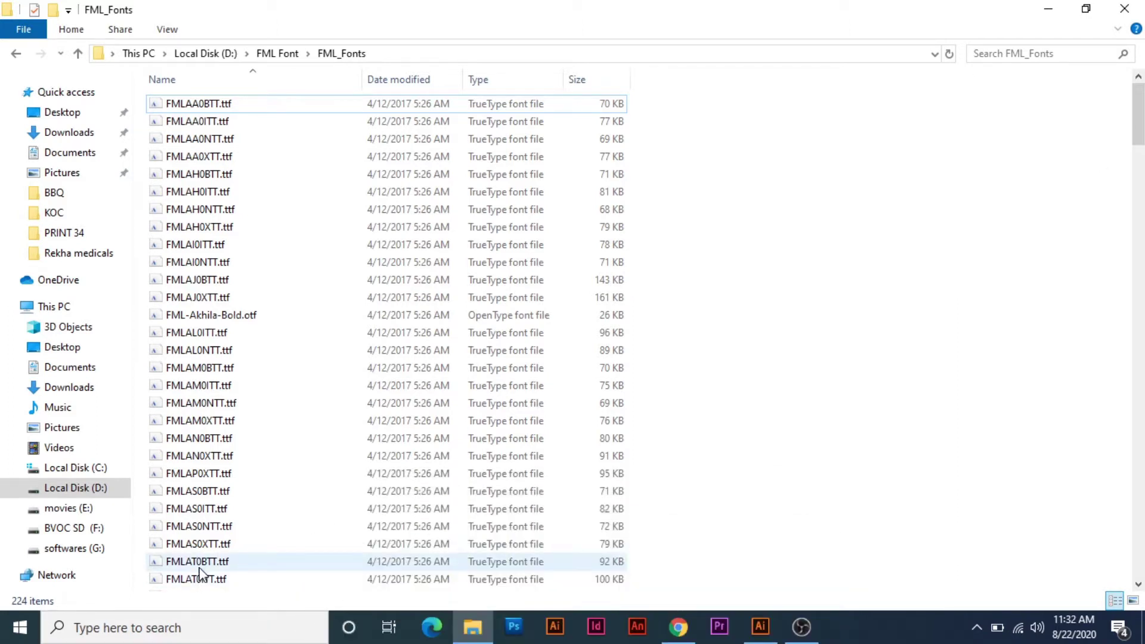
# Install all the font files in the FML_Fonts folder
pyautogui.hotkey('ctrl', 'a')
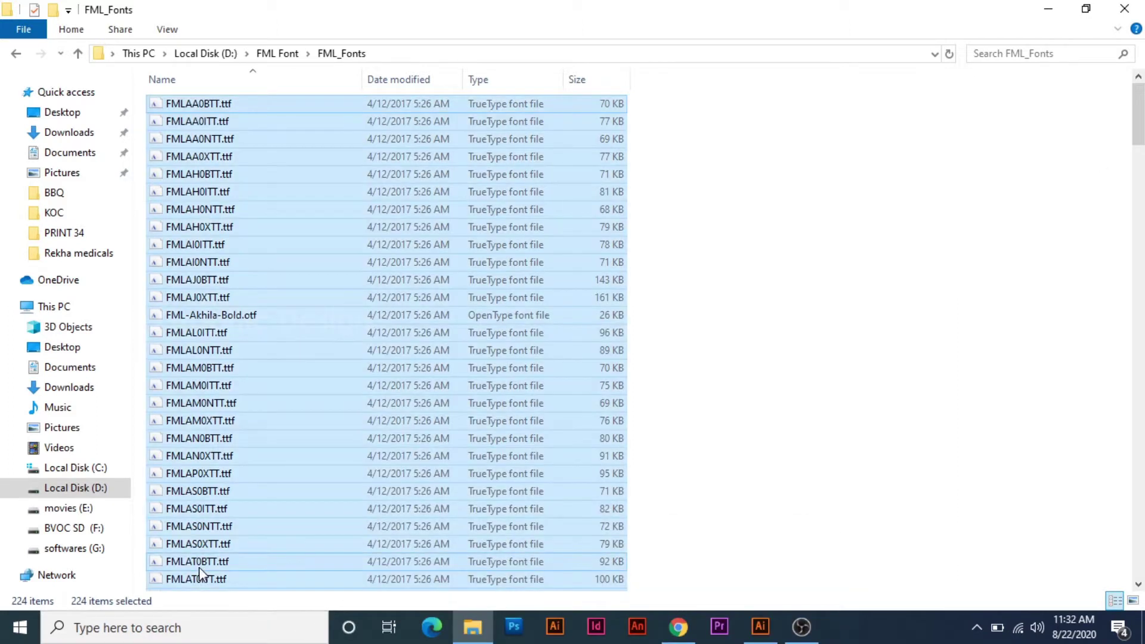
pyautogui.rightClick(249, 252)
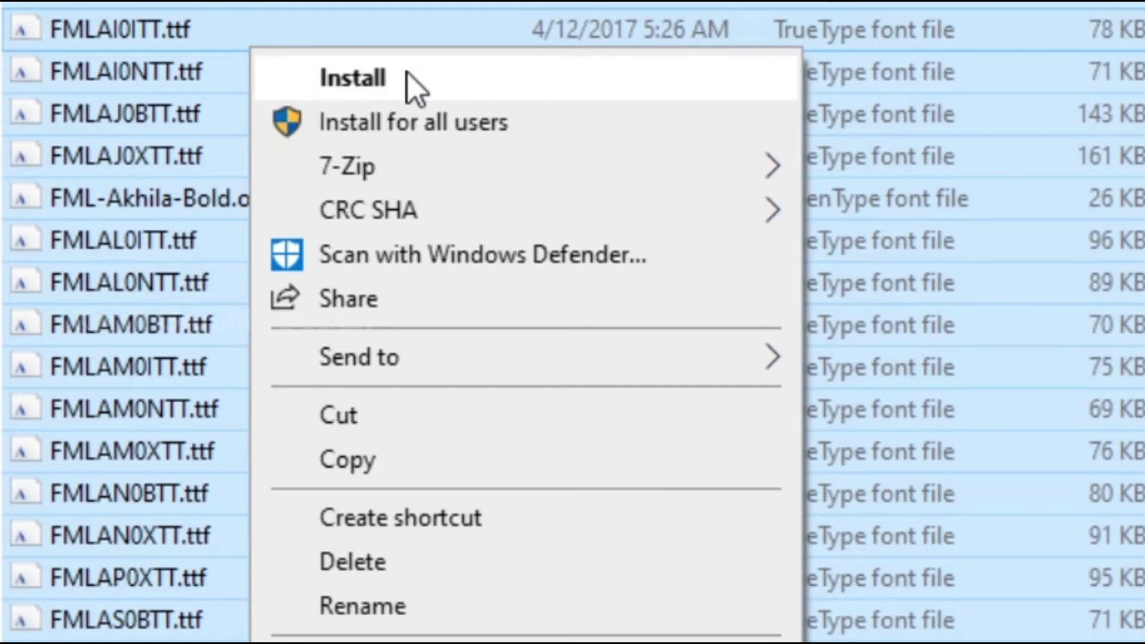
pyautogui.click(464, 83)
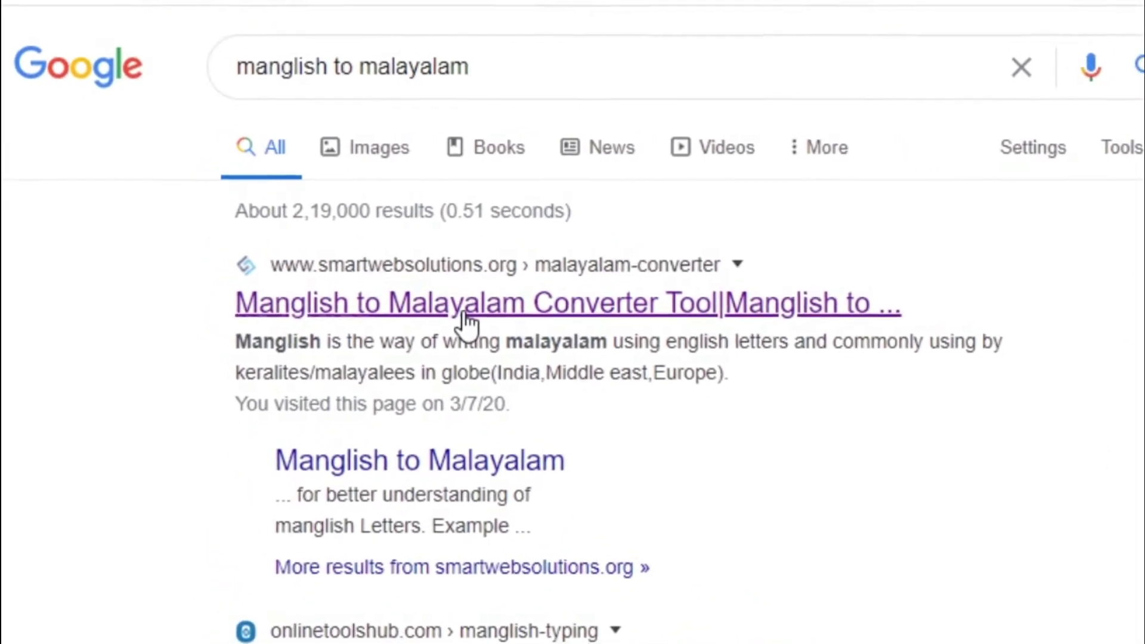
# Open the smartwebsolutions.org Manglish to Malayalam converter and write മലയാളം, ഇംഗ്ലീഷ് and വേണ്ട on three separate lines
pyautogui.click(465, 316)
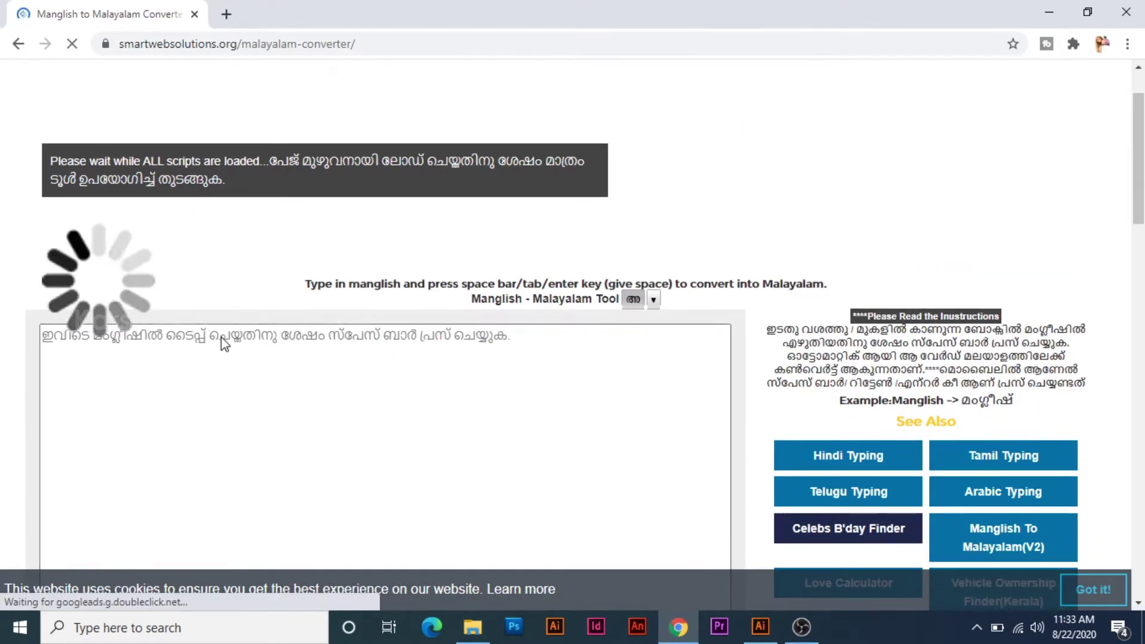
pyautogui.scroll(-1, 225, 343)
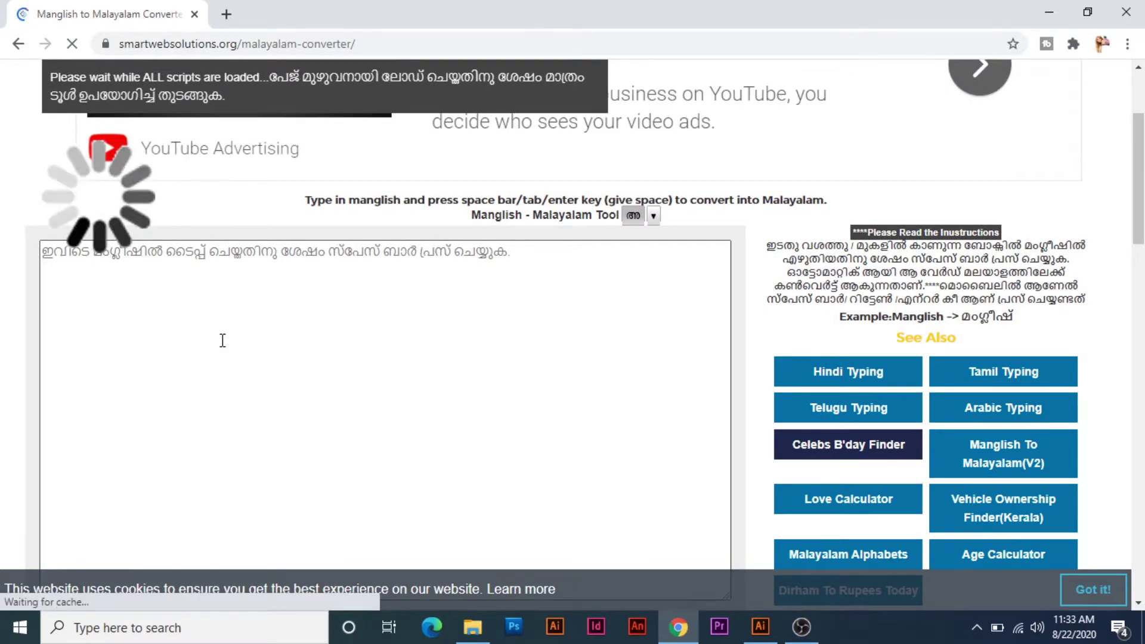
pyautogui.click(248, 320)
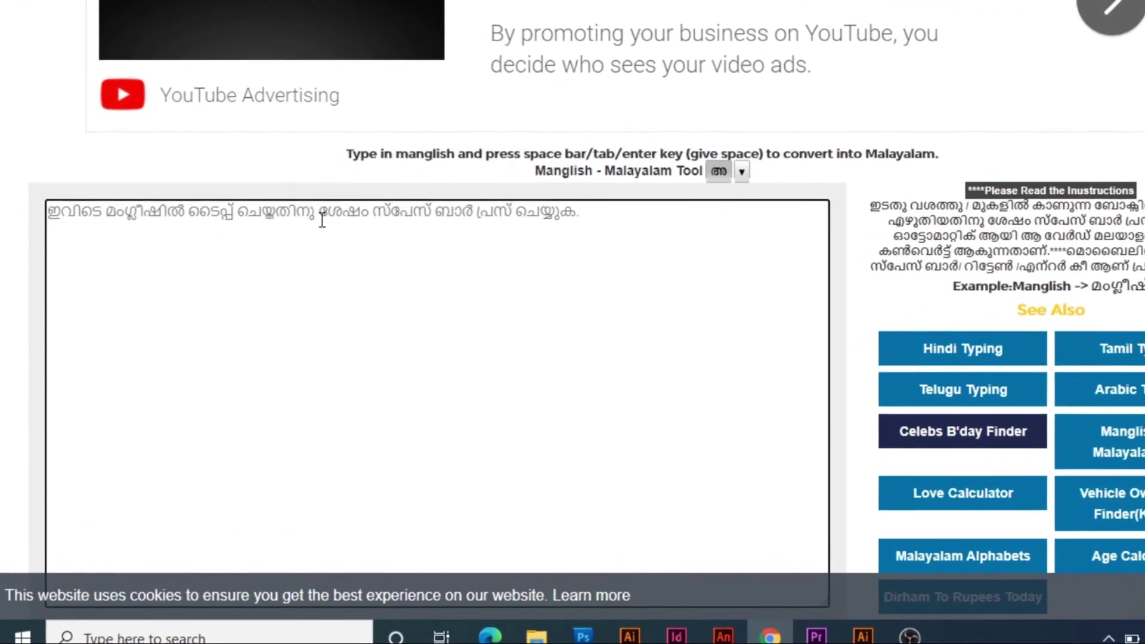
pyautogui.write('malyalam')
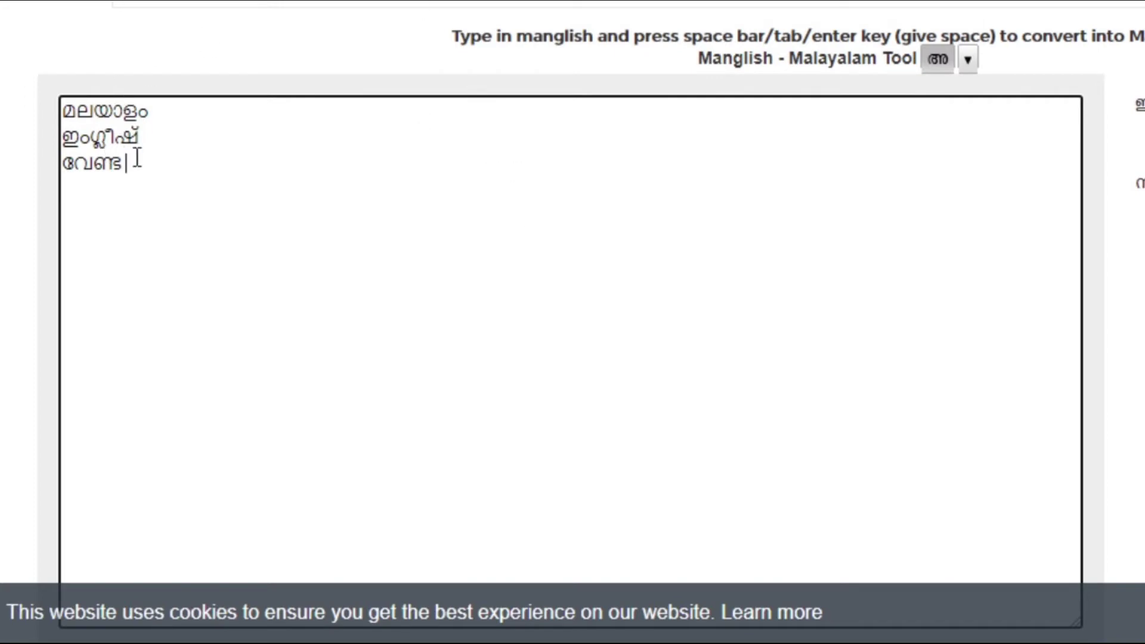
# Copy the three converted Malayalam lines and paste them into Typeit! from Unicode
pyautogui.moveTo(131, 166); pyautogui.dragTo(62, 99)
pyautogui.hotkey('ctrl', 'c')
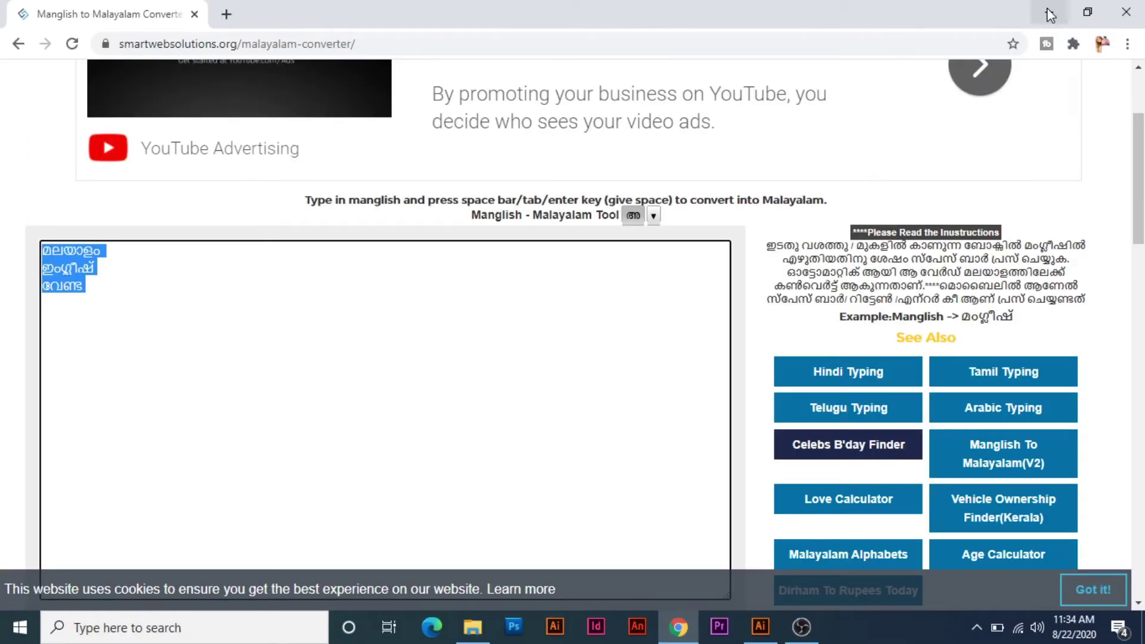
pyautogui.click(1051, 14)
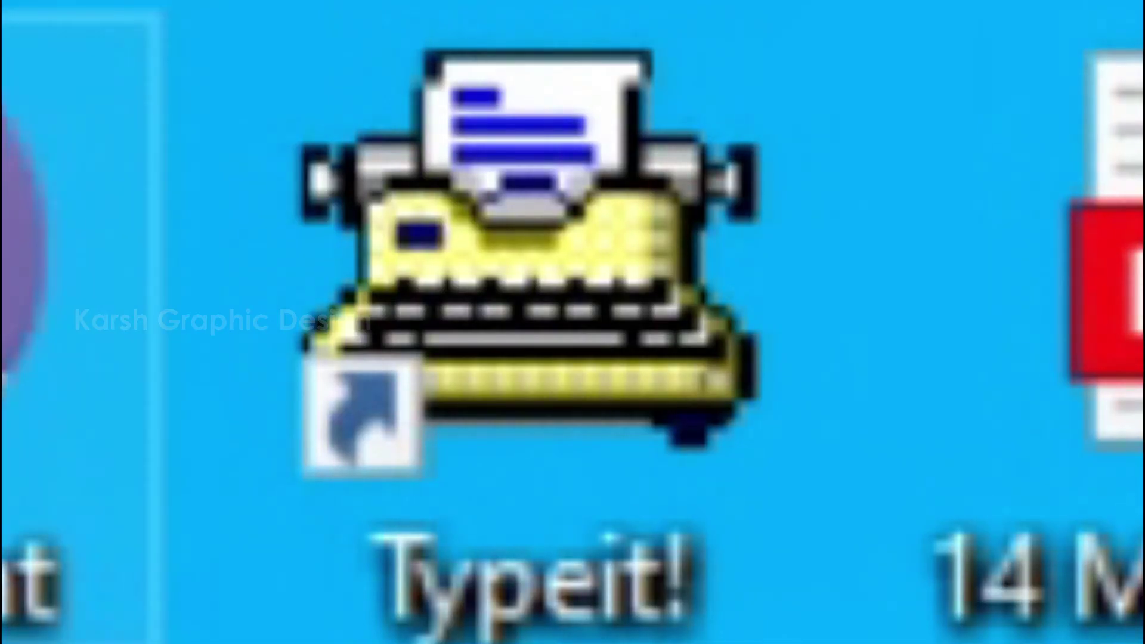
pyautogui.doubleClick(424, 394)
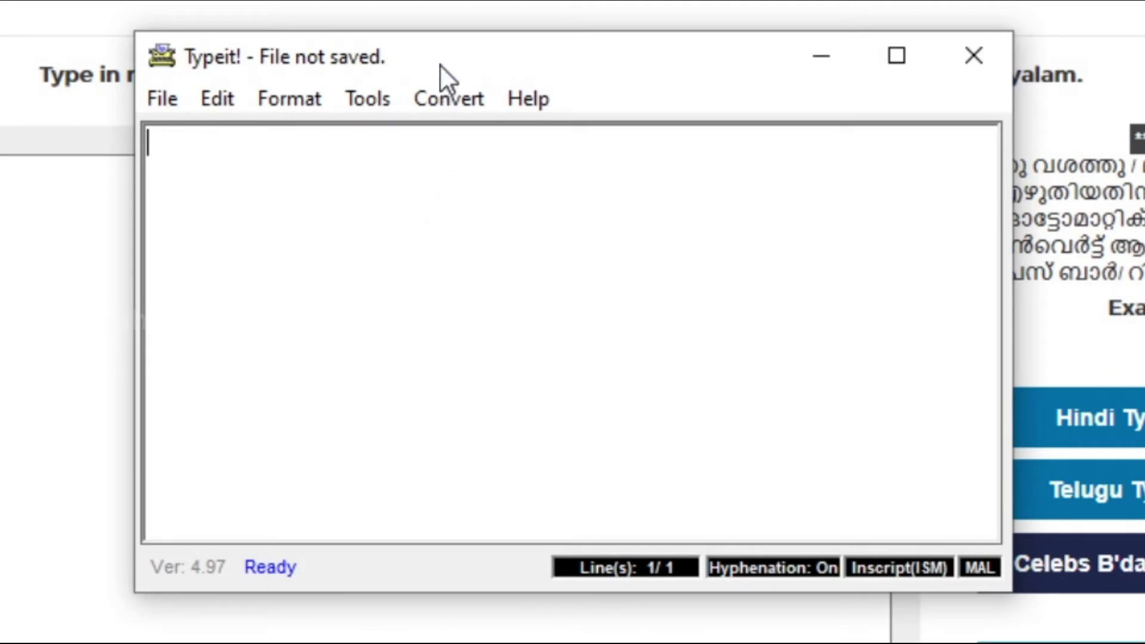
pyautogui.click(446, 101)
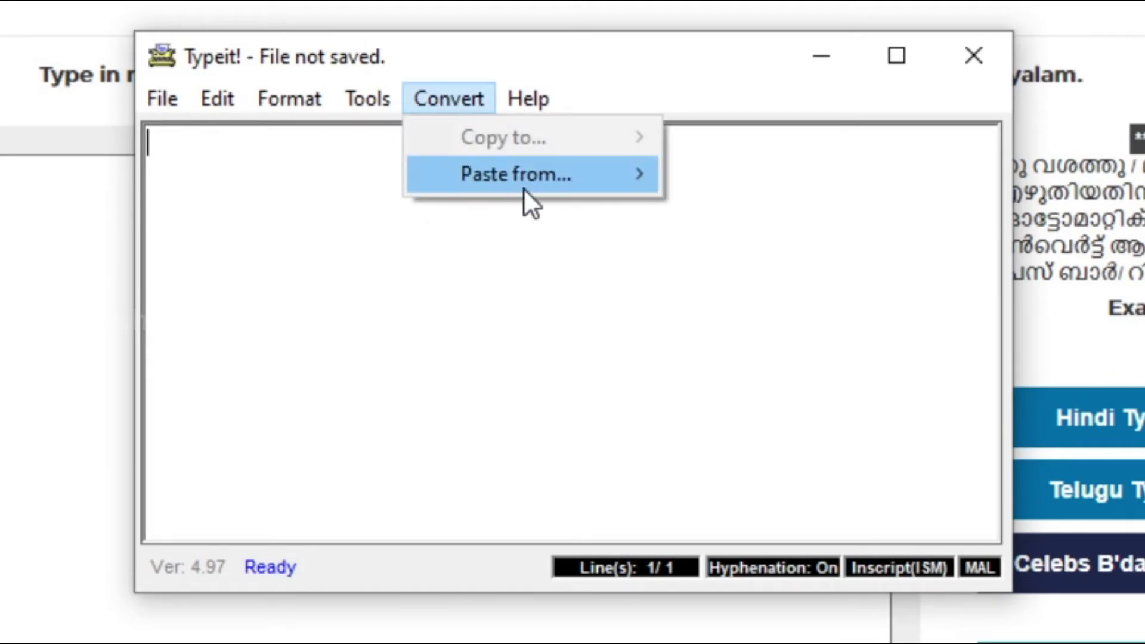
pyautogui.moveTo(525, 190)
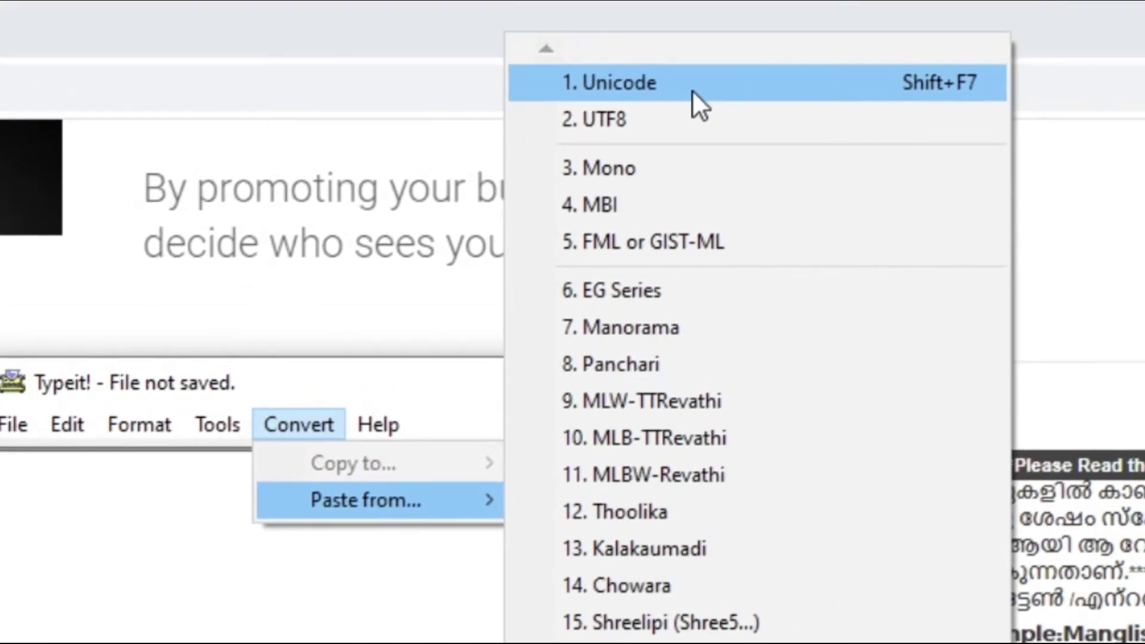
pyautogui.click(693, 90)
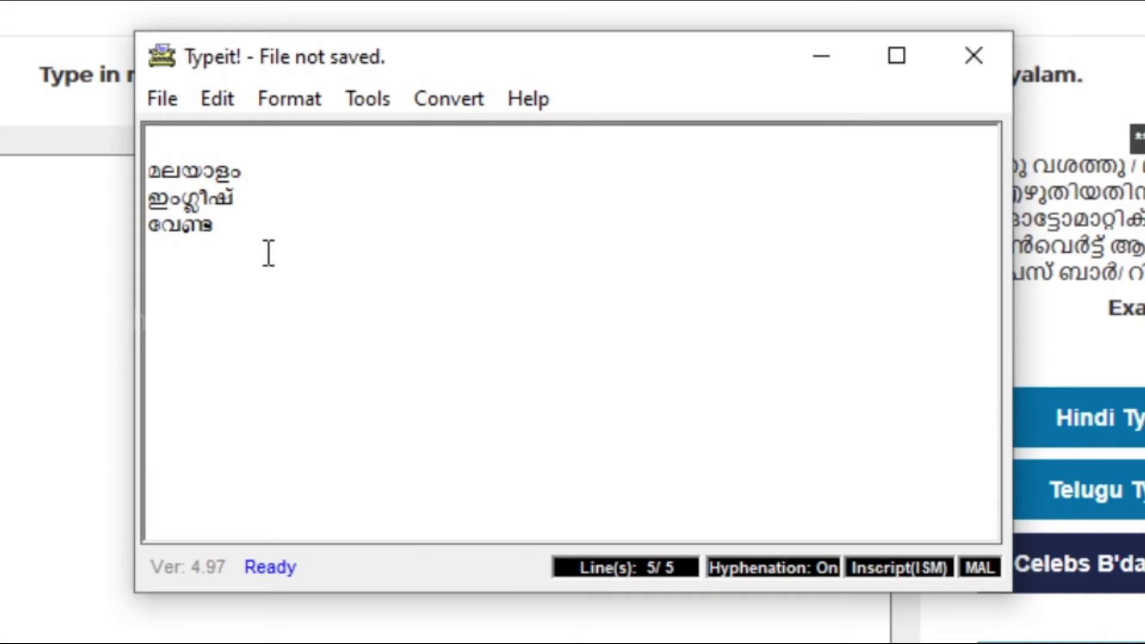
# Select all the Malayalam text in Typeit! and copy it converted to FML
pyautogui.moveTo(266, 240); pyautogui.dragTo(181, 200)
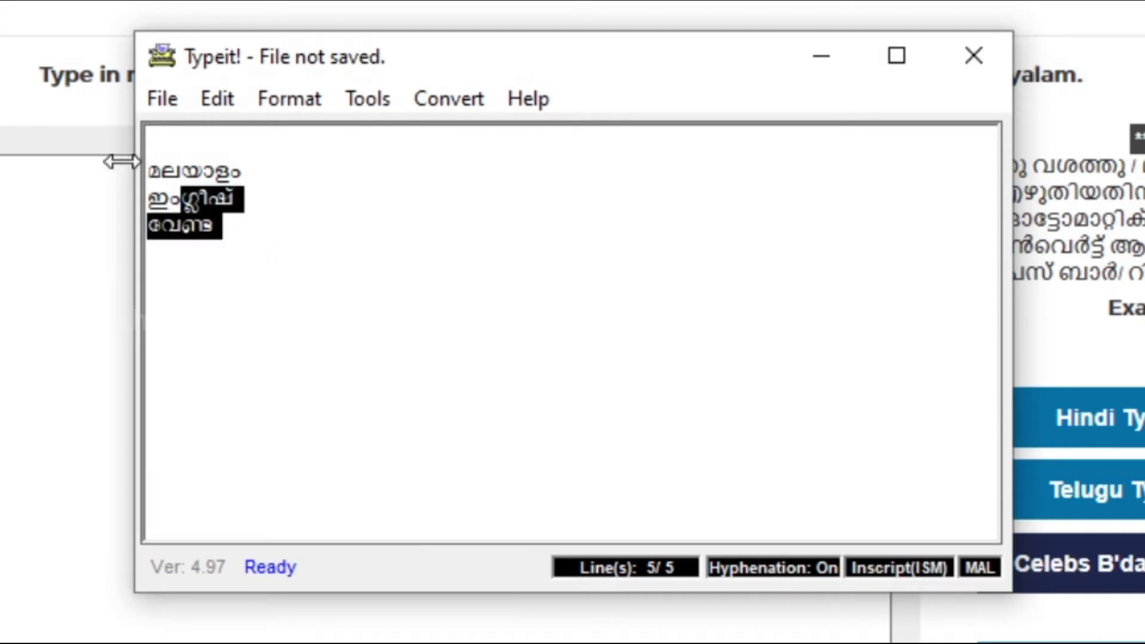
pyautogui.moveTo(127, 160); pyautogui.dragTo(164, 170)
pyautogui.click(262, 240)
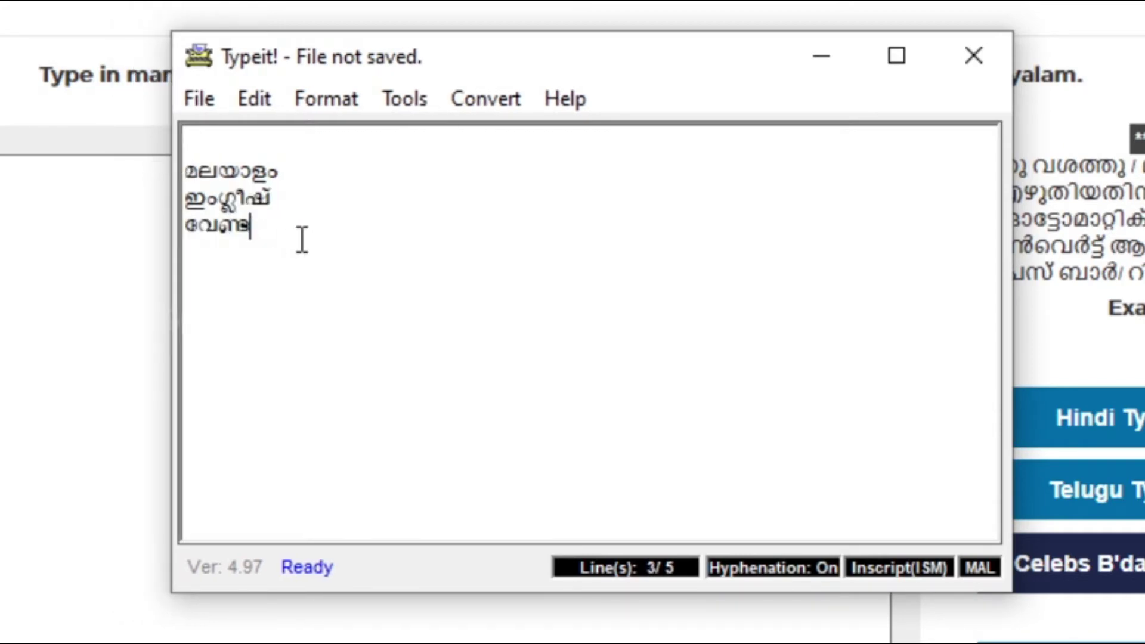
pyautogui.click(254, 226)
pyautogui.keyDown('shift'); pyautogui.click(207, 173); pyautogui.keyUp('shift')
pyautogui.hotkey('ctrl', 'a')
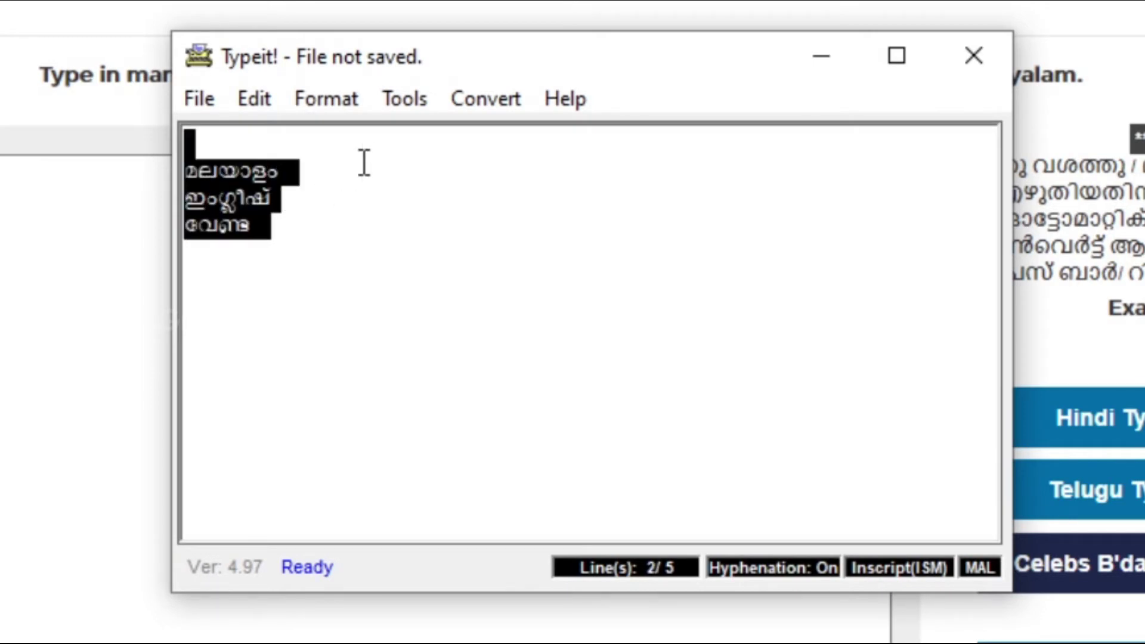
pyautogui.click(463, 111)
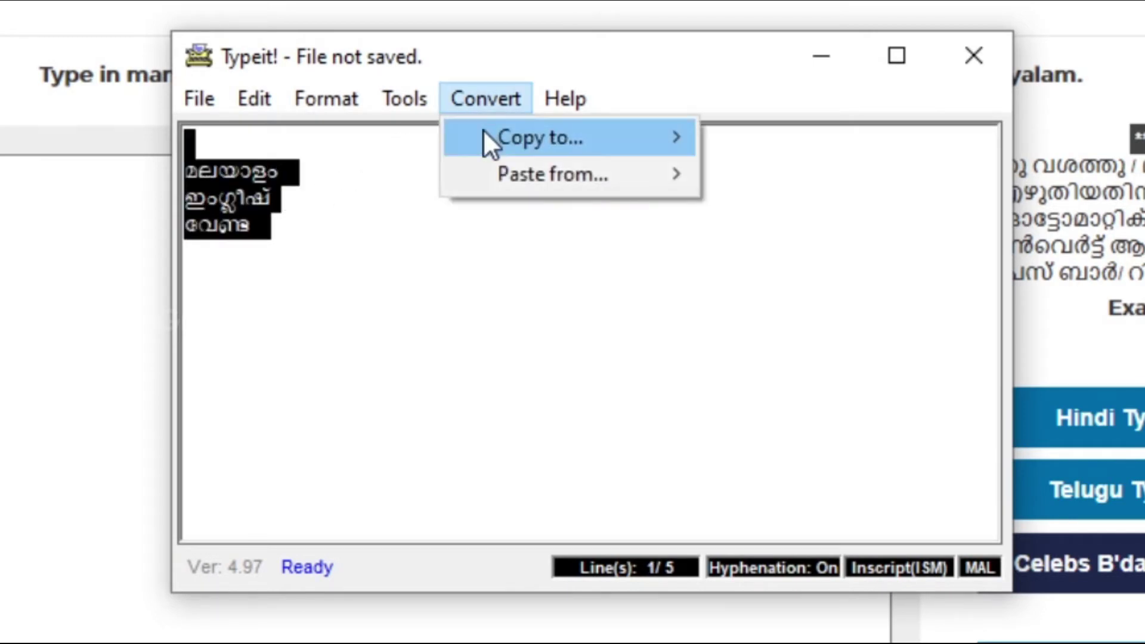
pyautogui.moveTo(483, 129)
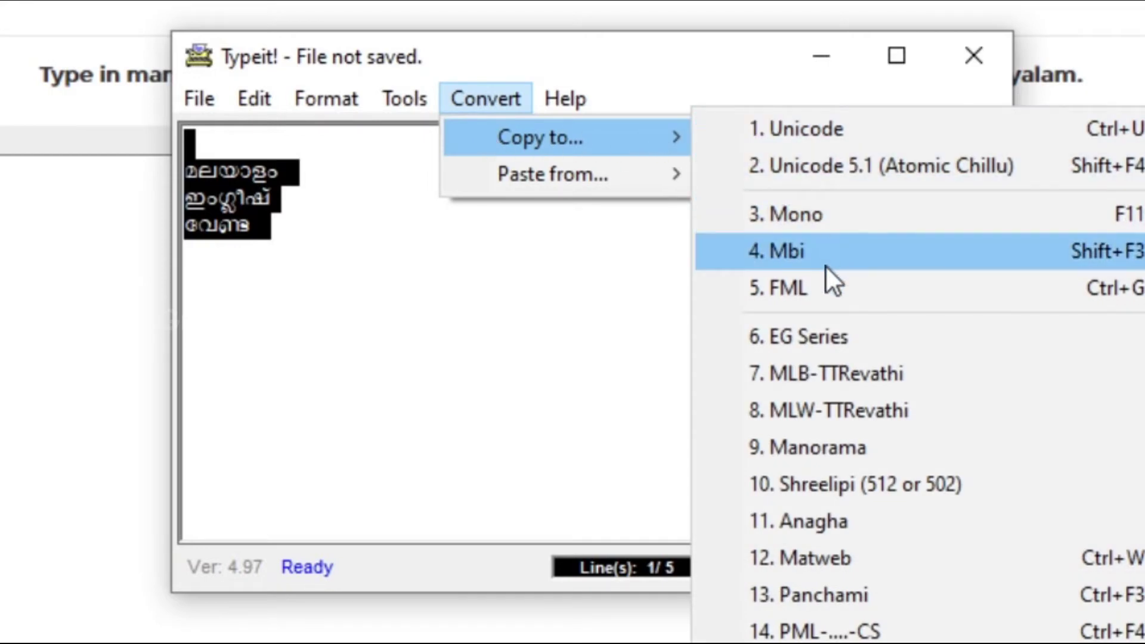
pyautogui.click(822, 287)
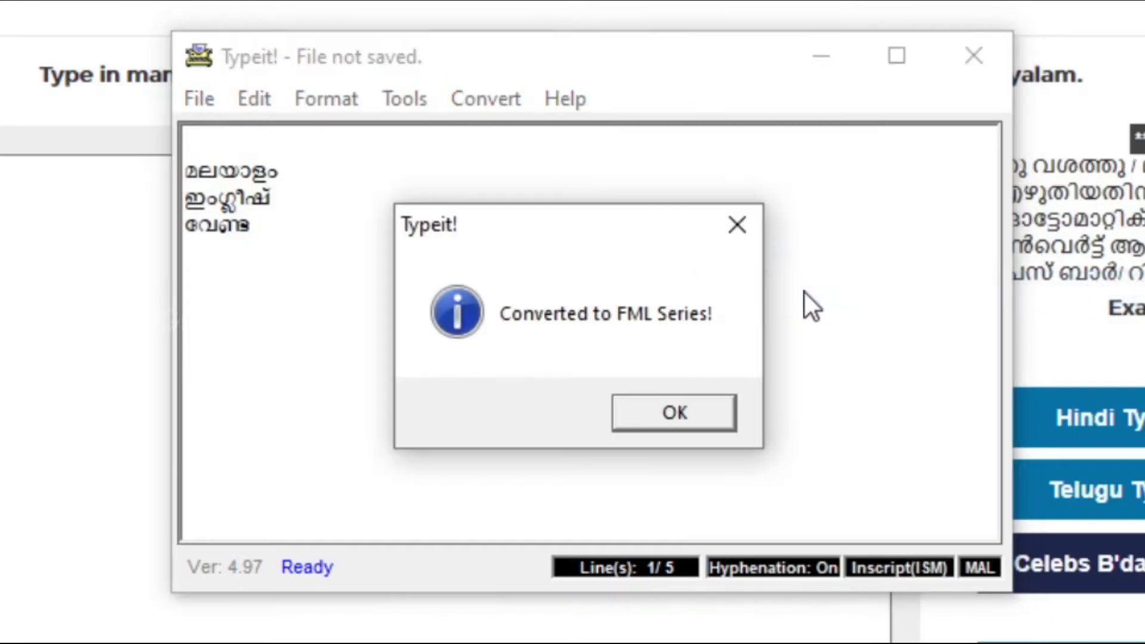
pyautogui.click(663, 417)
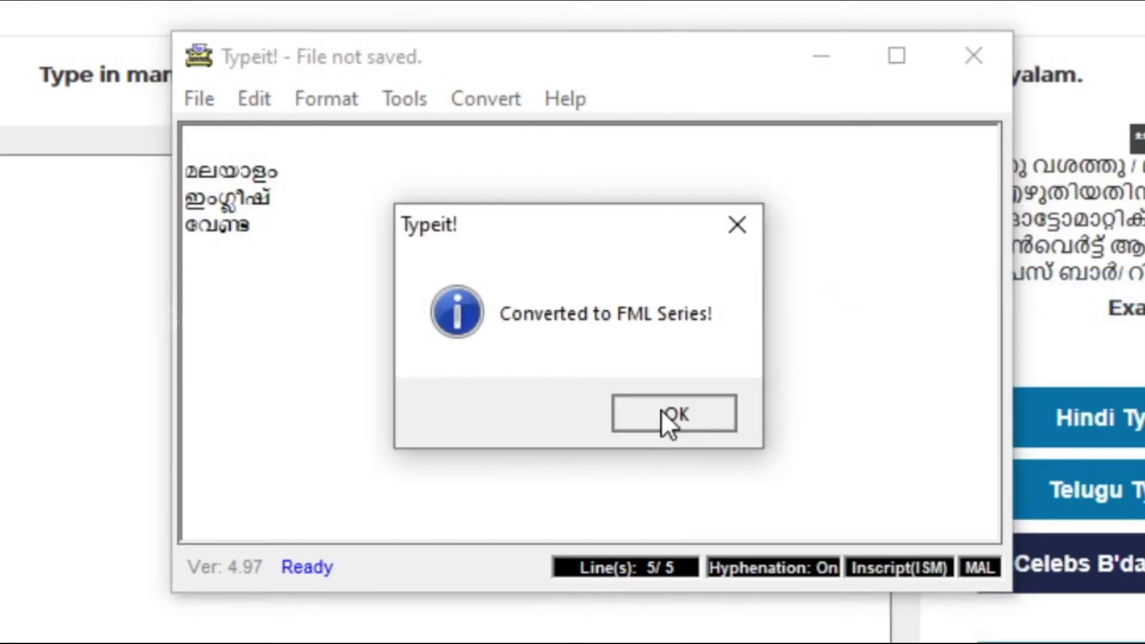
pyautogui.moveTo(280, 225); pyautogui.dragTo(185, 170)
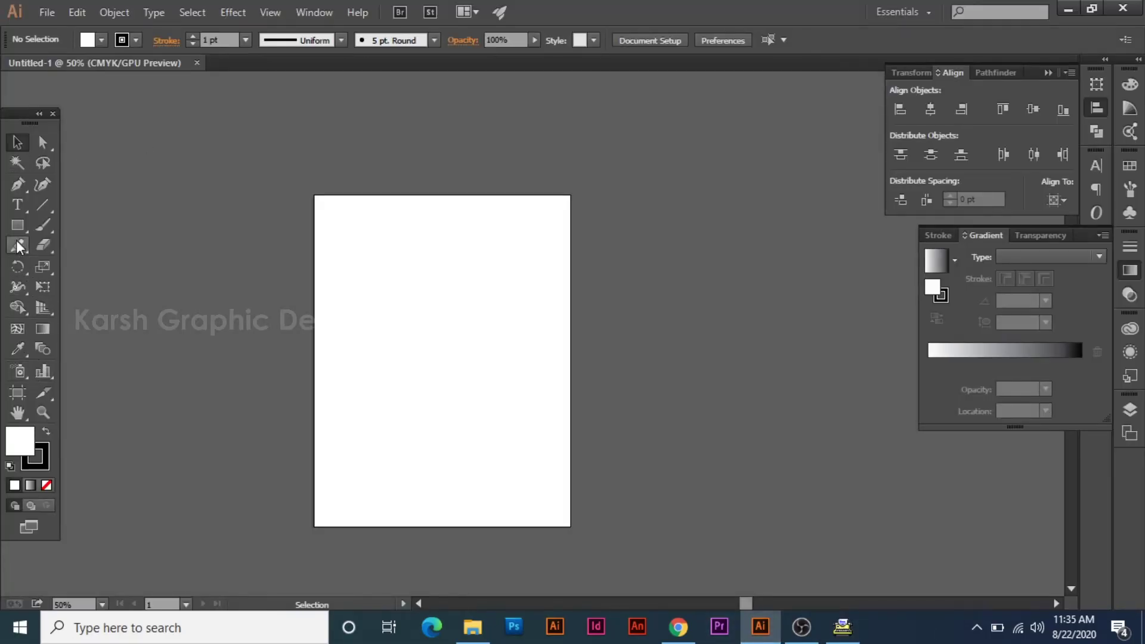
# Switch to Illustrator and paste the FML-converted text, "aebmfw", "Cw¥ojv" and "th", as point text on the artboard
pyautogui.click(17, 205)
pyautogui.hotkey('ctrl', '+')
pyautogui.hotkey('ctrl', '+')
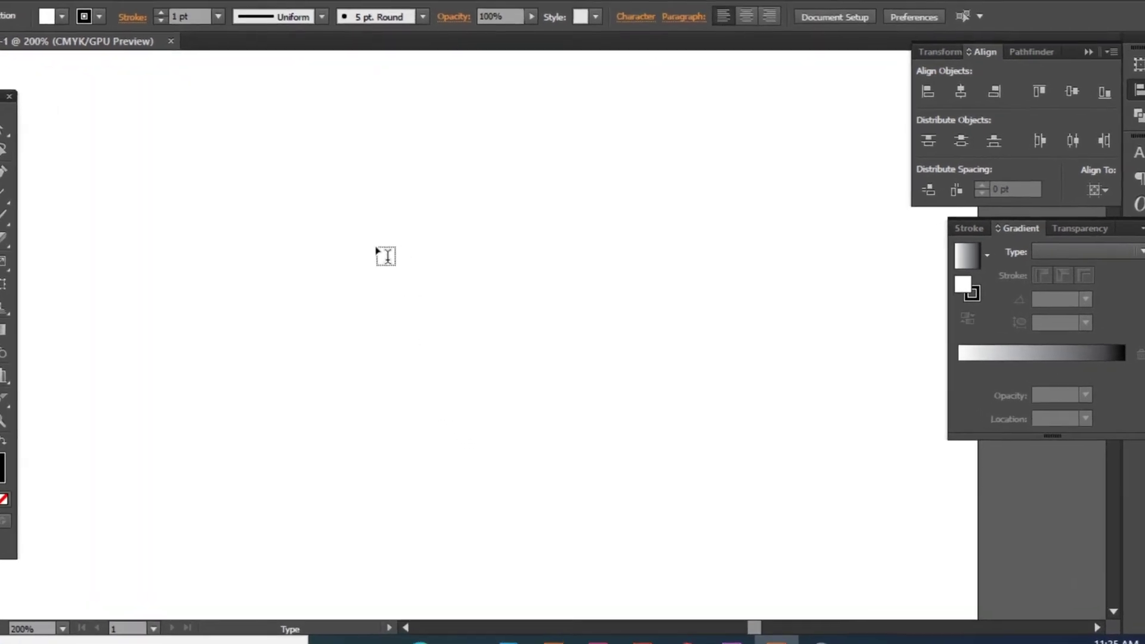
pyautogui.click(376, 250)
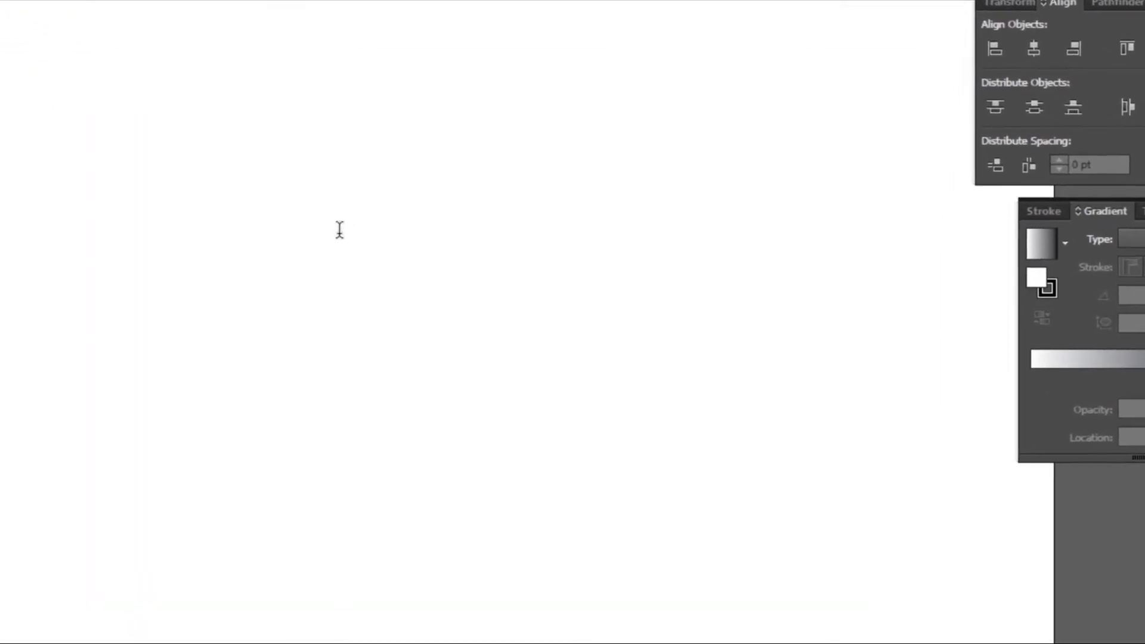
pyautogui.write('aebmfw Cw¥ojv th')
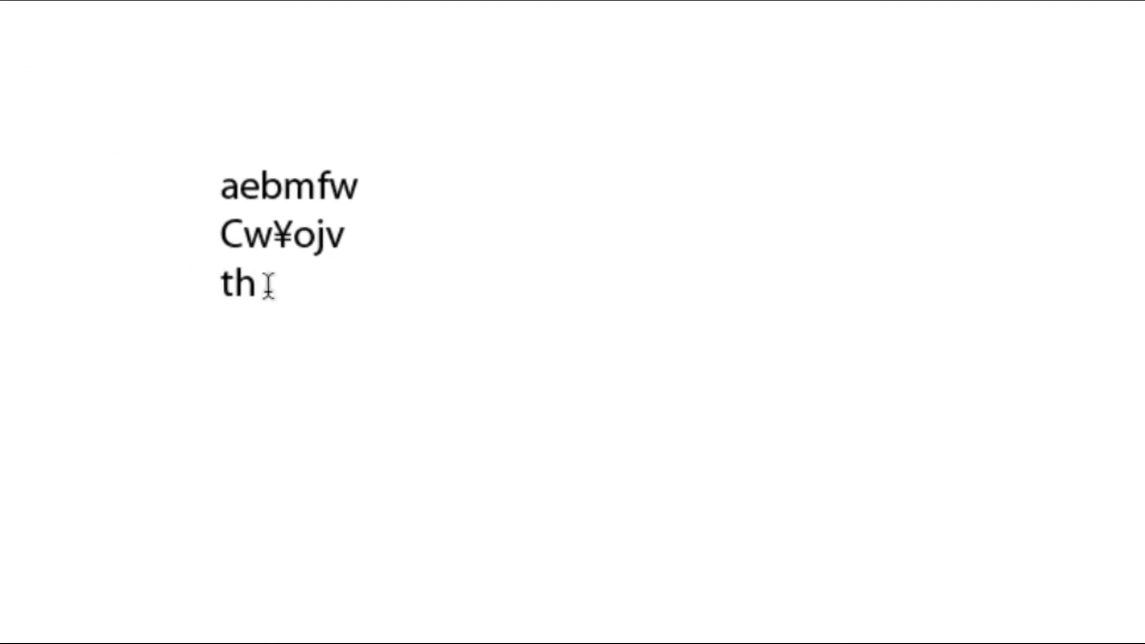
# Set the font of the whole pasted text to FML-IndulekhaHeavy and deselect it
pyautogui.moveTo(266, 284); pyautogui.dragTo(215, 197)
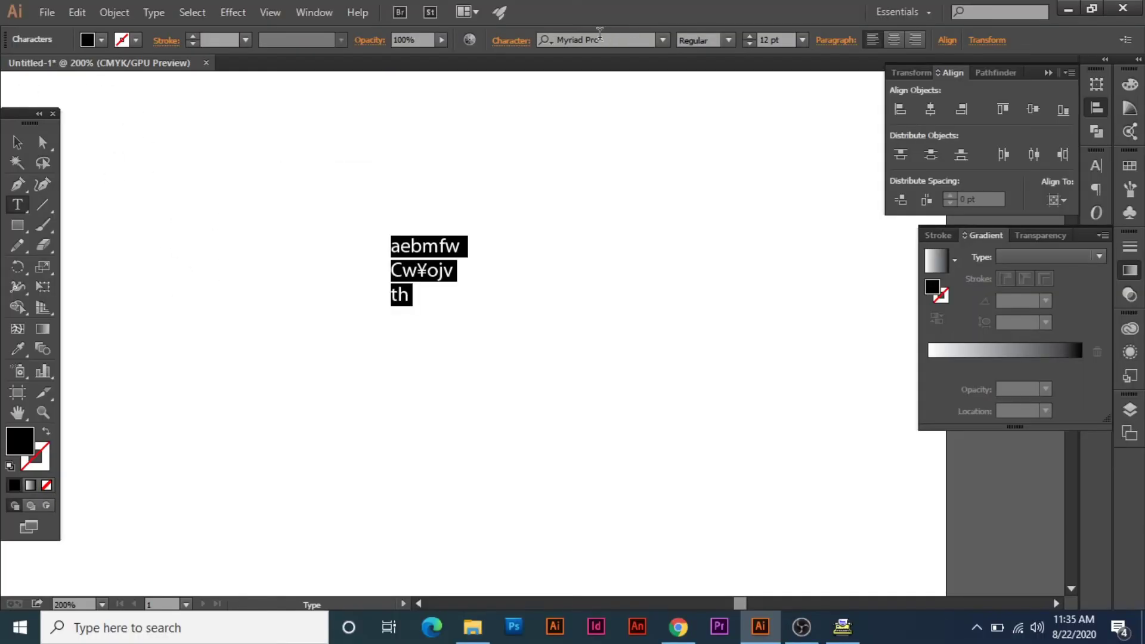
pyautogui.click(600, 38)
pyautogui.write('fml')
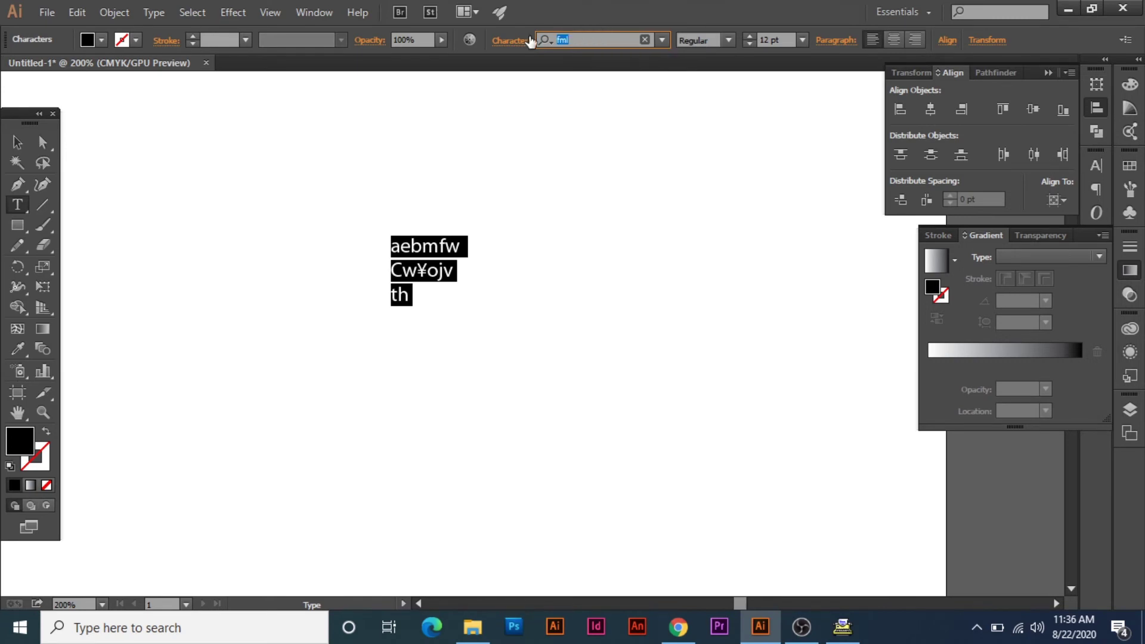
pyautogui.press('Return')
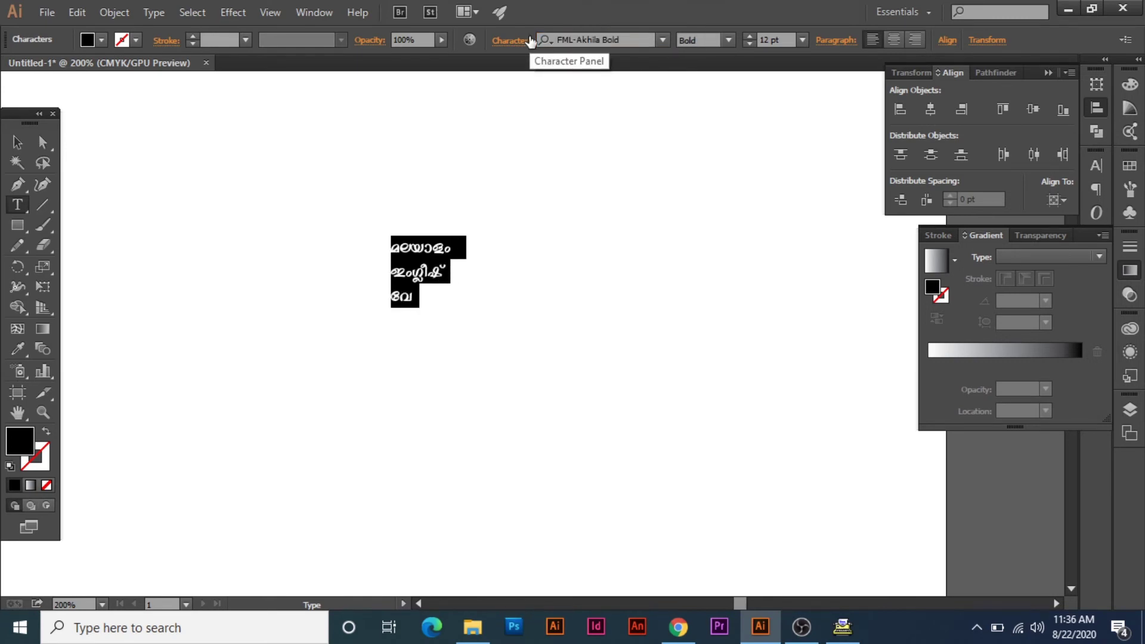
pyautogui.click(611, 40)
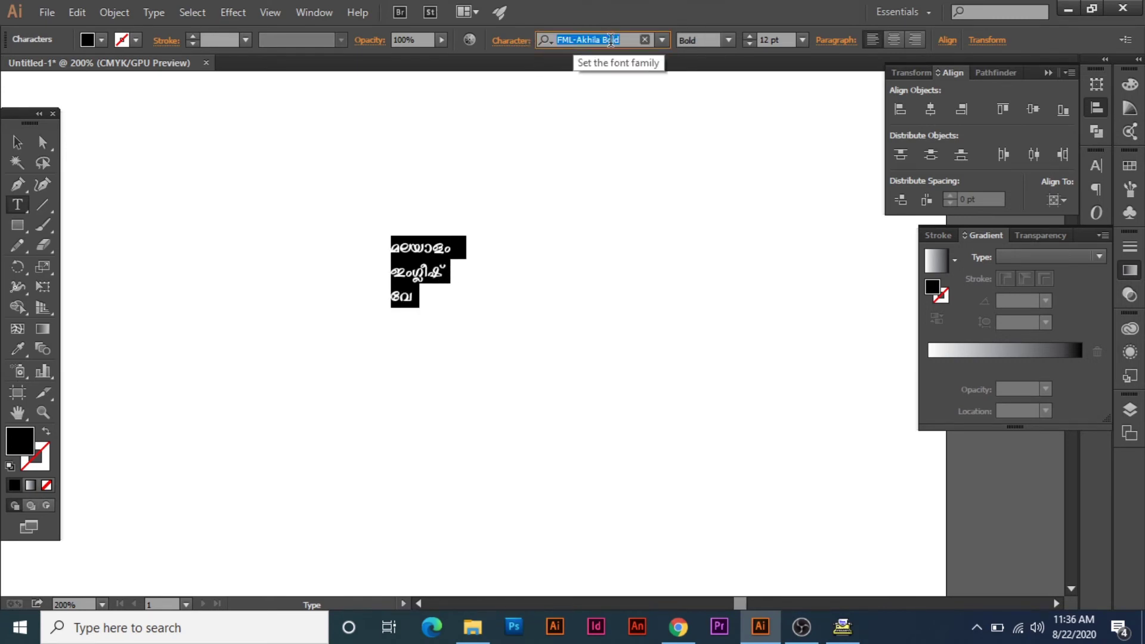
pyautogui.press('Down')
pyautogui.press('Down')
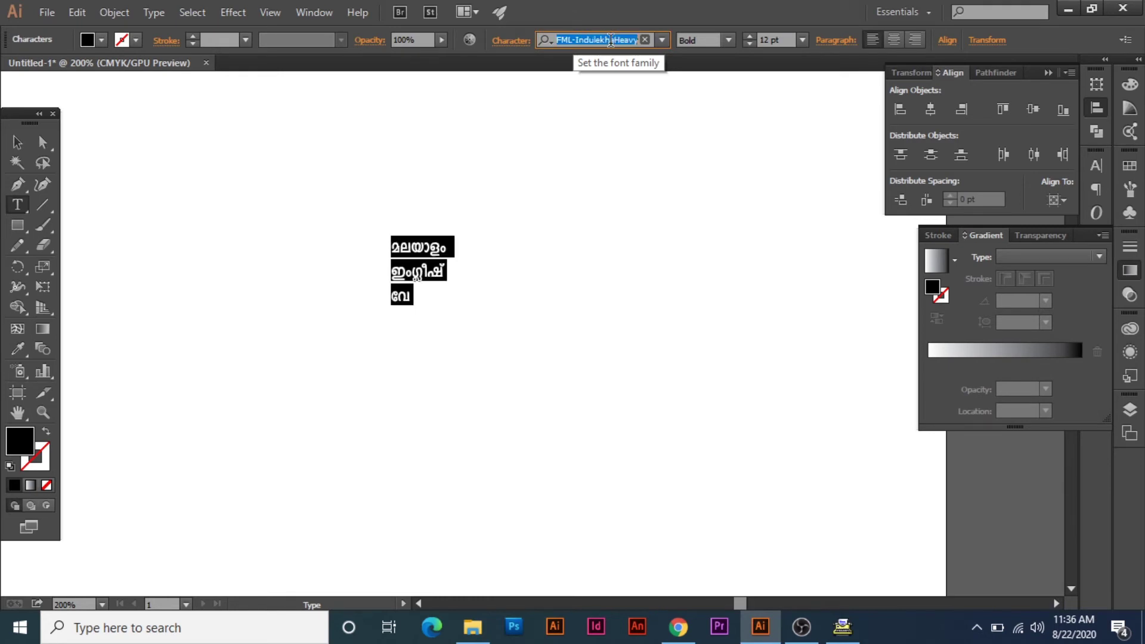
pyautogui.click(17, 142)
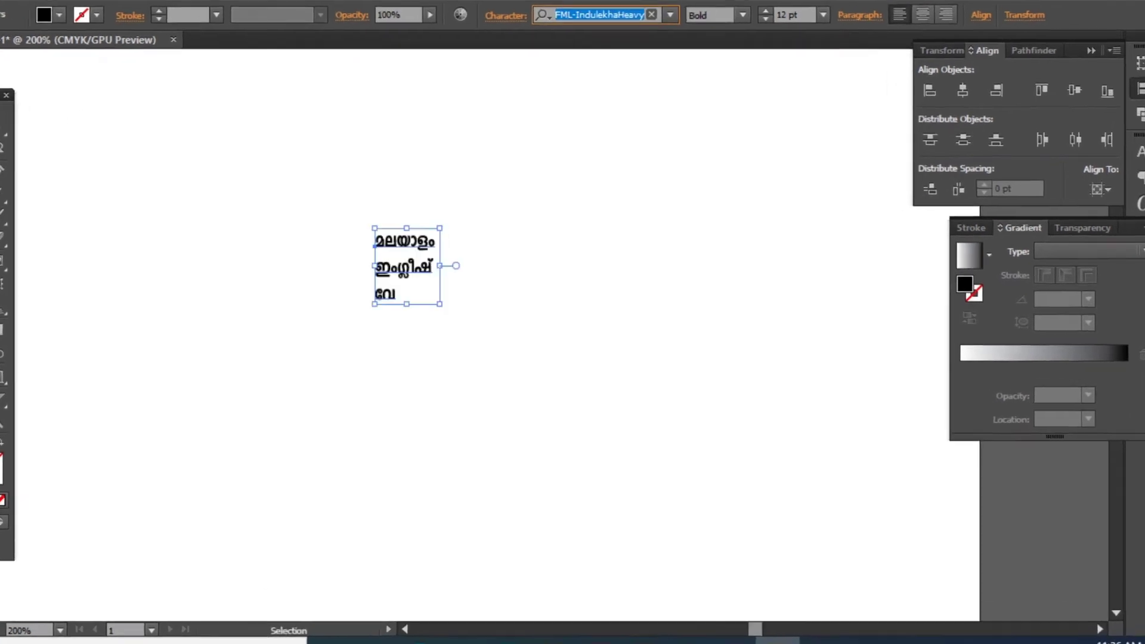
pyautogui.click(327, 316)
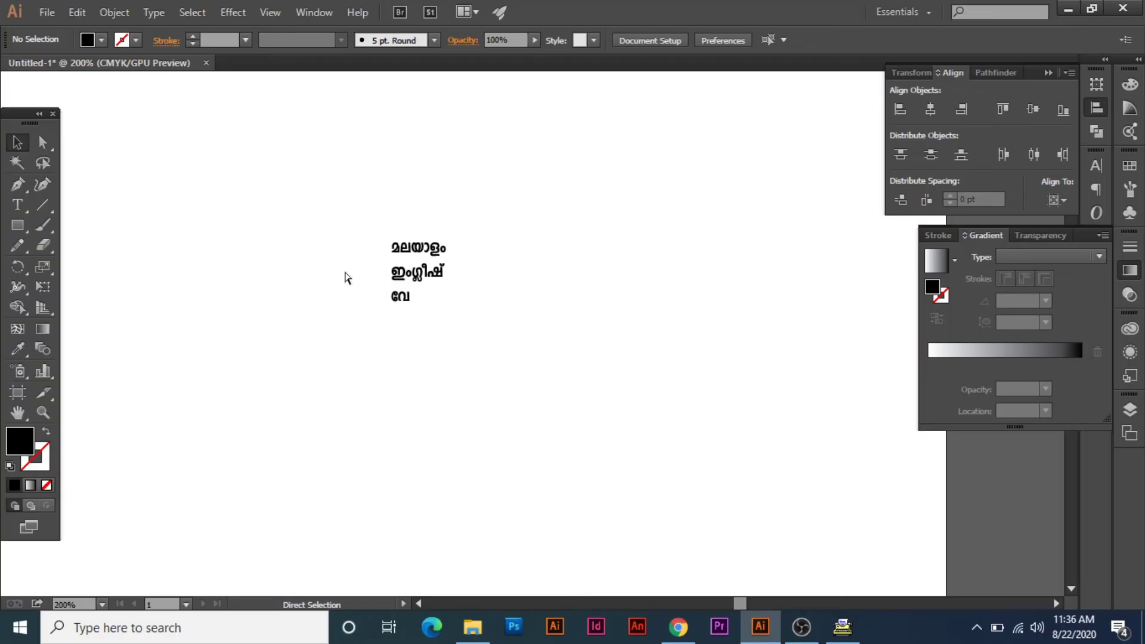
# Add the missing letters ണ്ട at the end of the third line so that it reads വേണ്ട
pyautogui.hscroll(-3, 345, 275)
pyautogui.scroll(4, 475, 263)
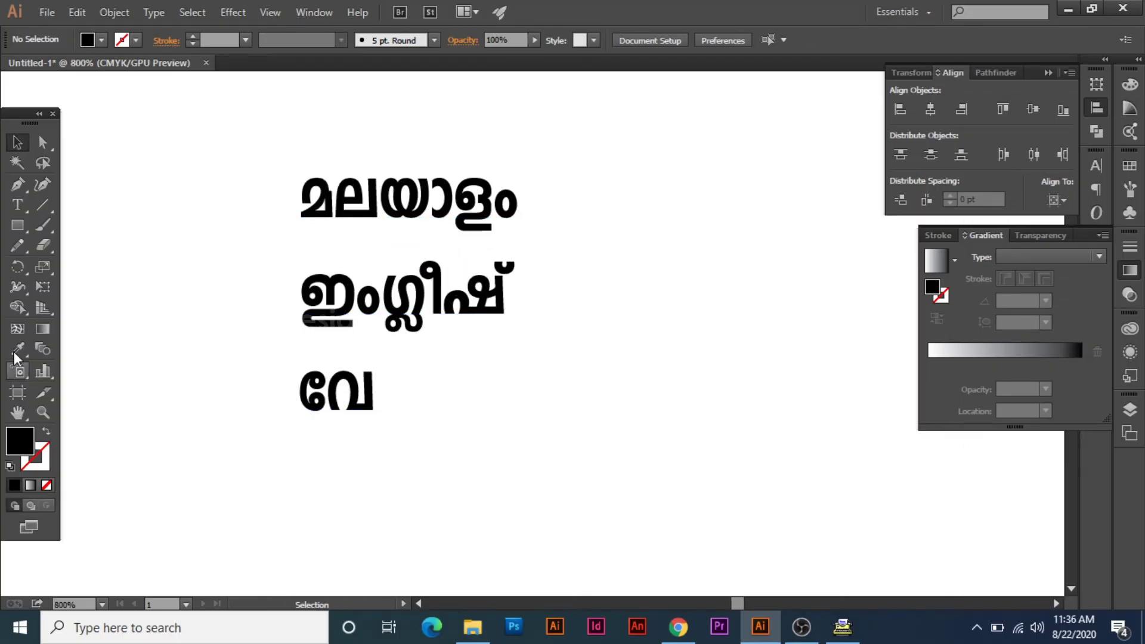
pyautogui.click(17, 204)
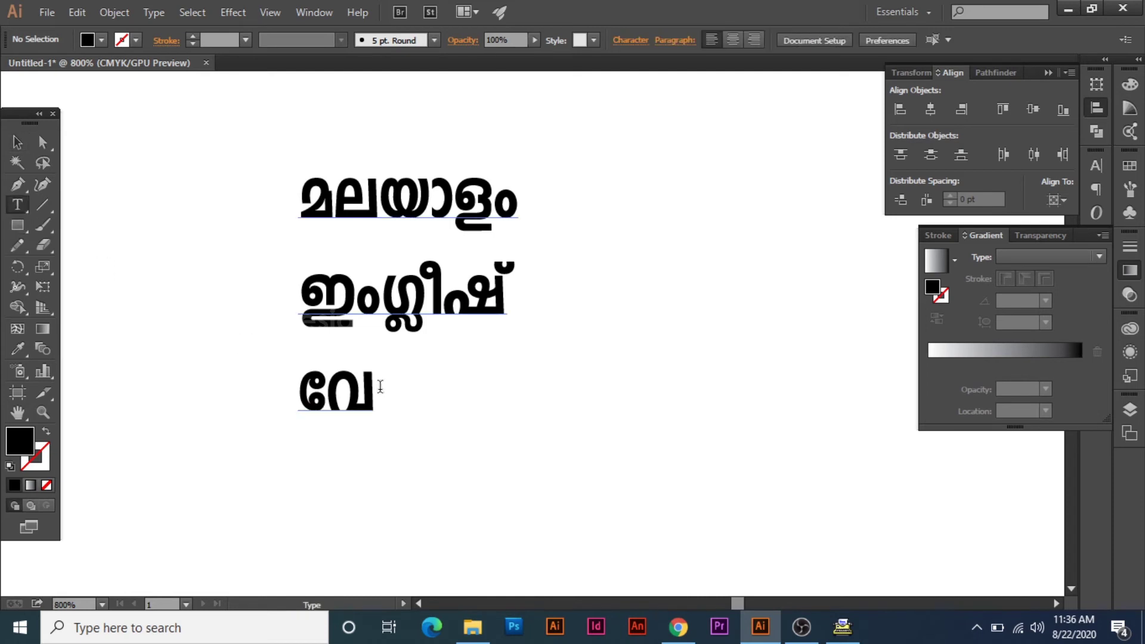
pyautogui.click(377, 391)
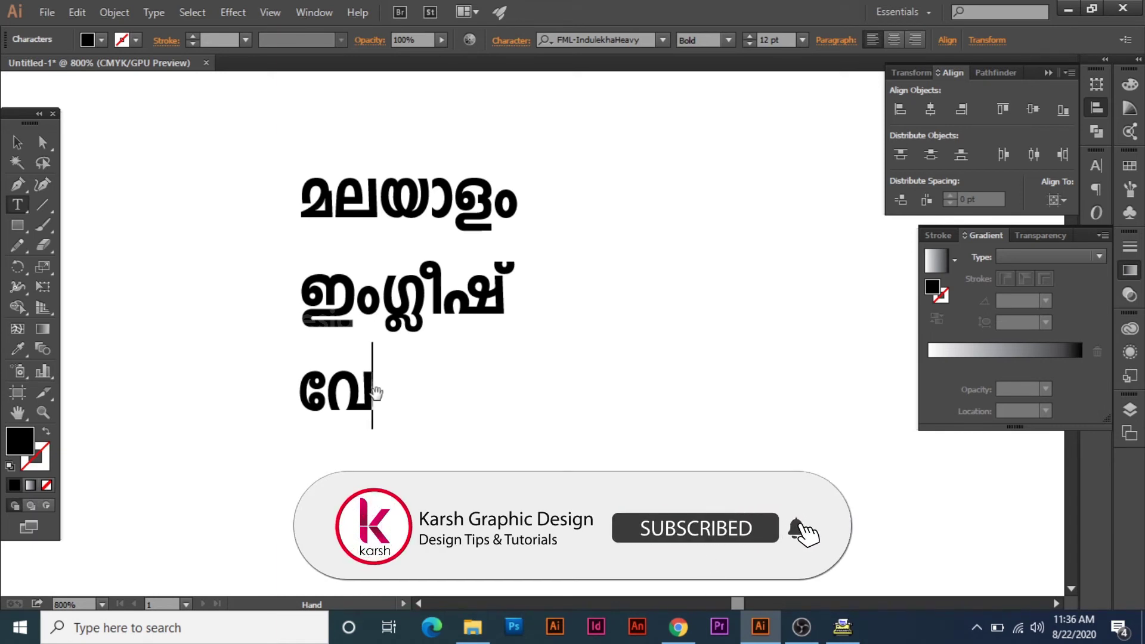
pyautogui.write('ണ്ട')
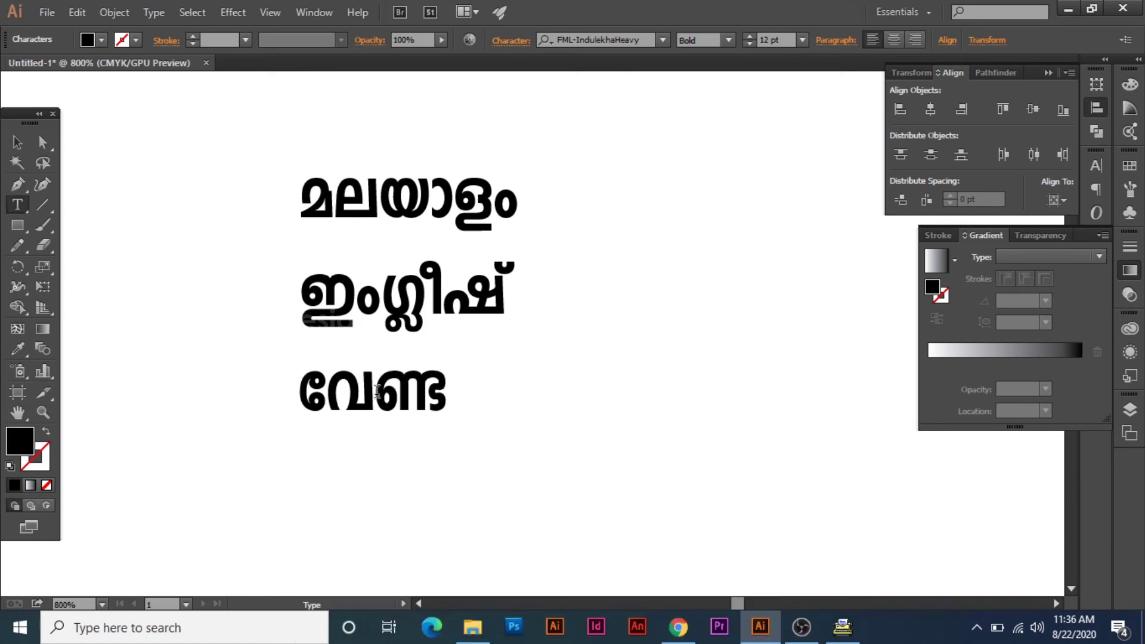